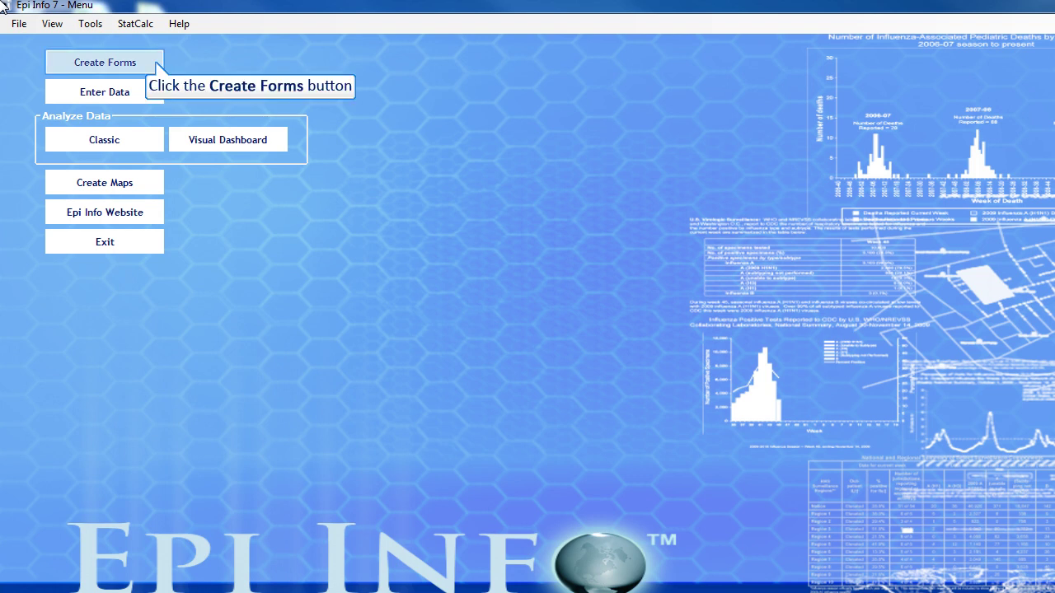
# Create project Whooping_cough, described 'State investigation', with form Georgia, replacing the name's space with an underscore
pyautogui.click(156, 66)
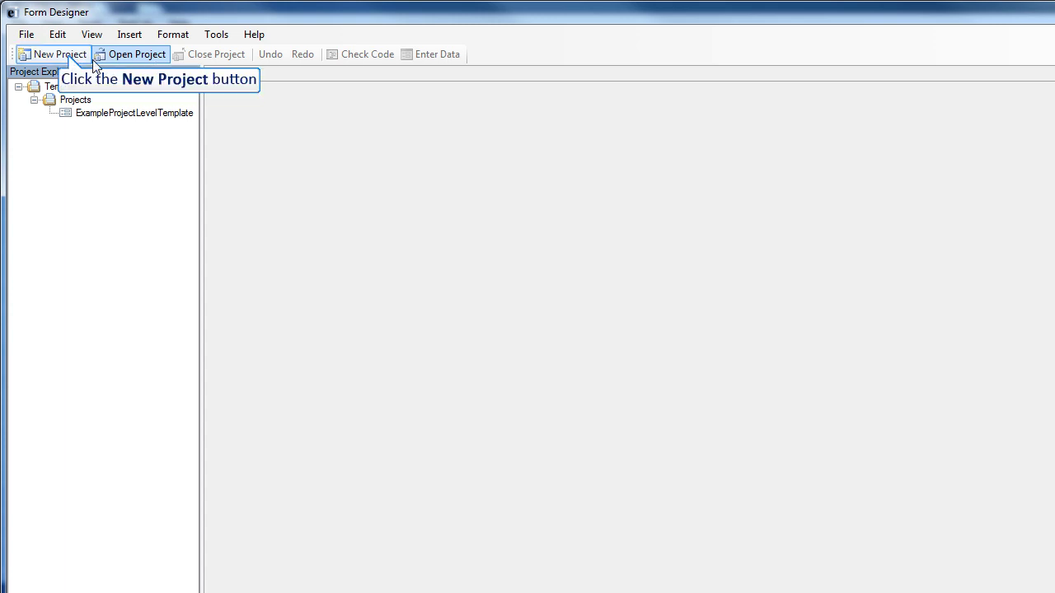
pyautogui.click(60, 55)
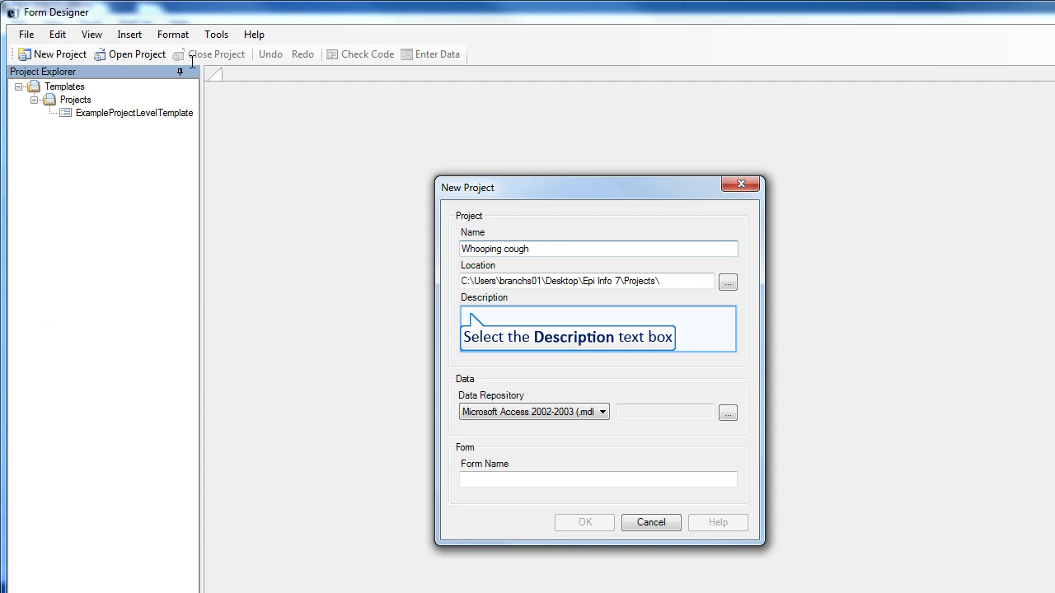
pyautogui.click(471, 315)
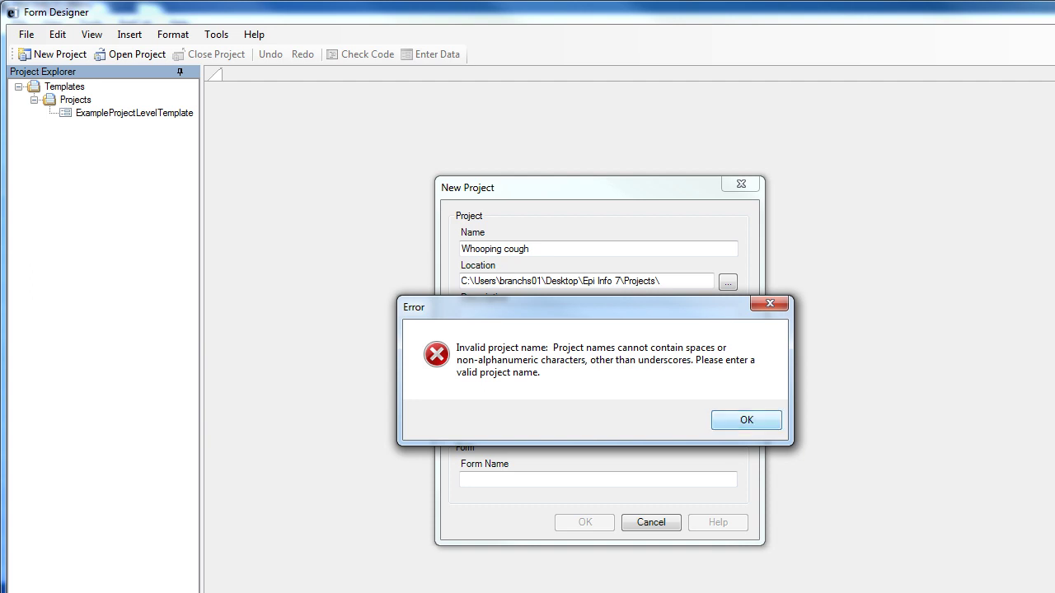
pyautogui.press('Return')
pyautogui.click(505, 249)
pyautogui.press('BackSpace')
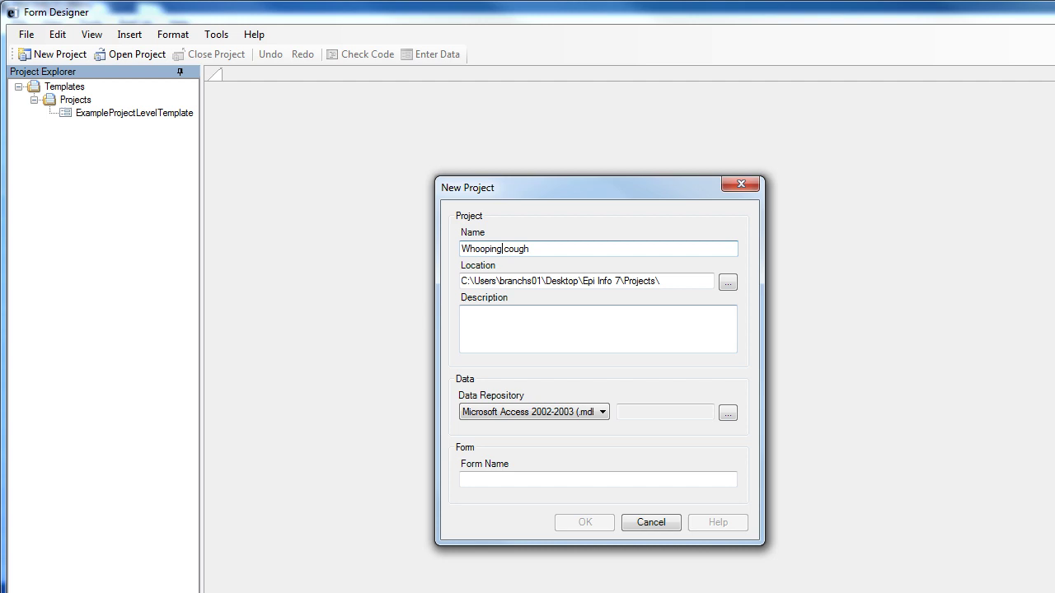
pyautogui.write('_')
pyautogui.click(472, 313)
pyautogui.write('State investigation')
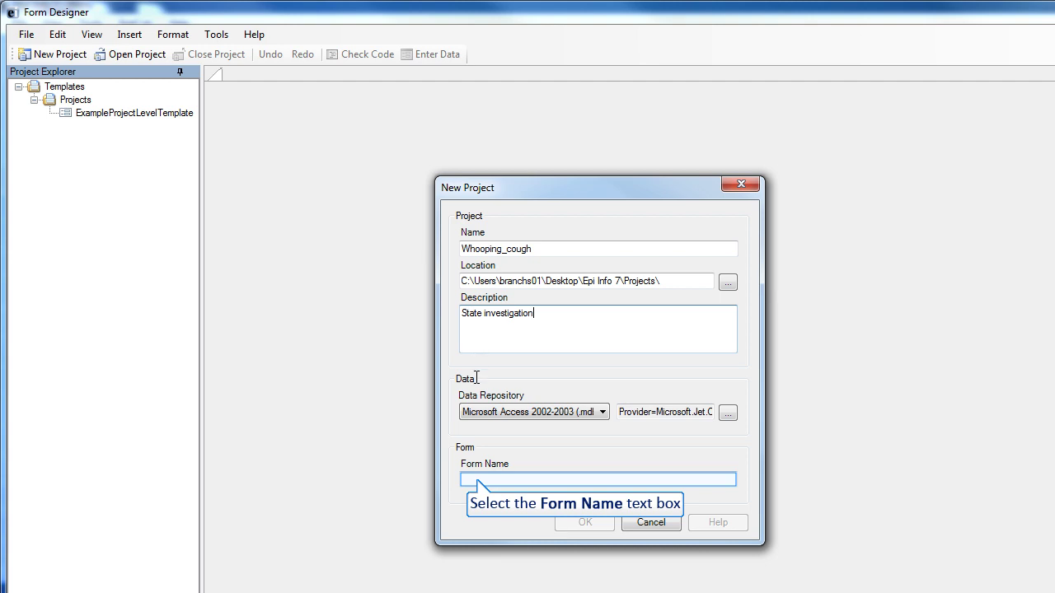
pyautogui.click(477, 479)
pyautogui.write('Georgia')
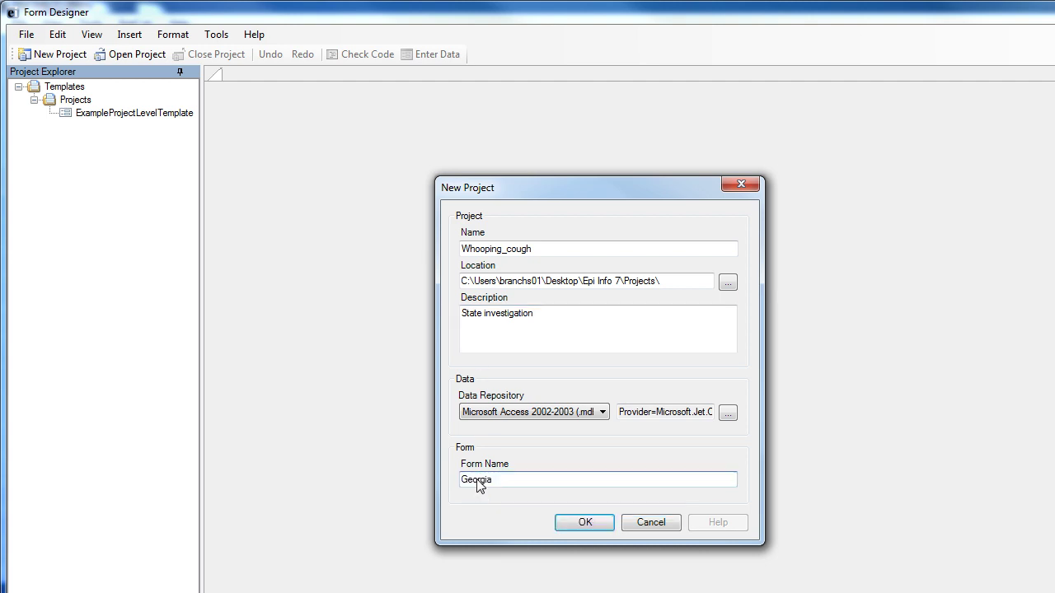
pyautogui.click(586, 522)
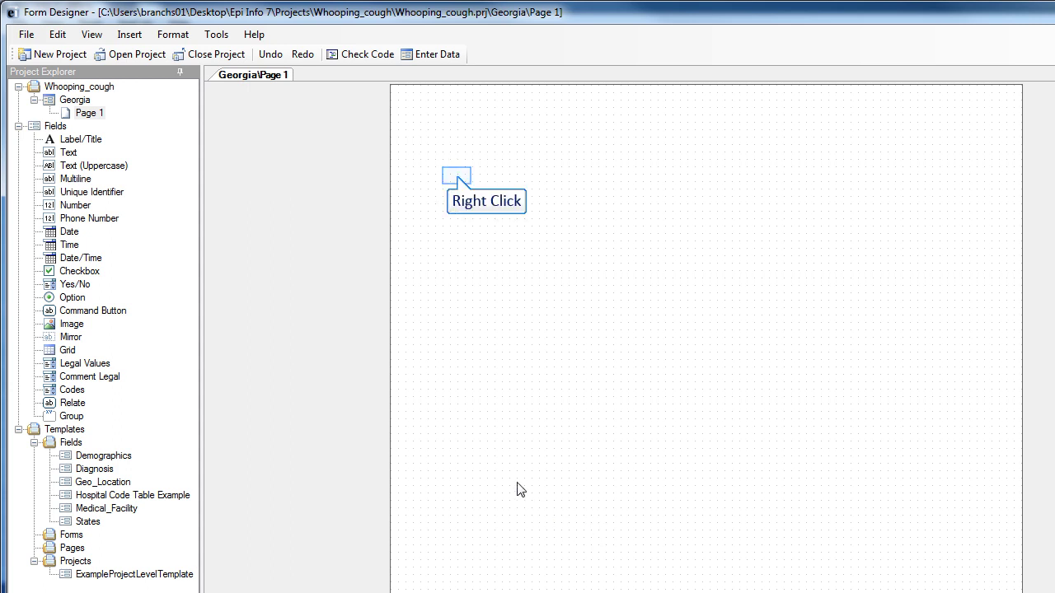
# Add a 'Subject Name' label (field SubjectName) to Page 1 and drag it further right
pyautogui.rightClick(458, 178)
pyautogui.moveTo(523, 188)
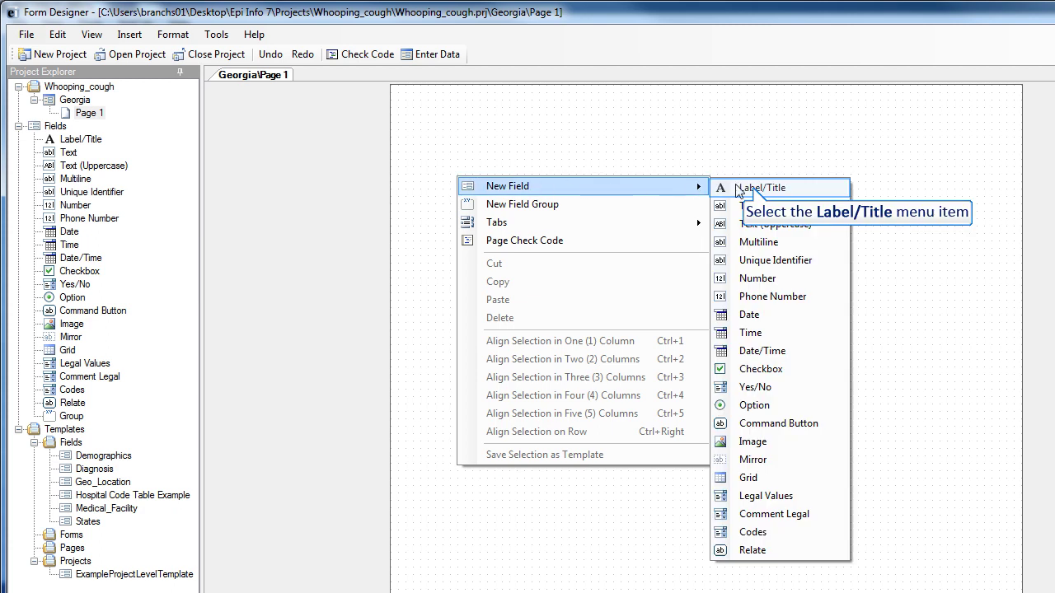
pyautogui.click(752, 190)
pyautogui.write('Subject Name')
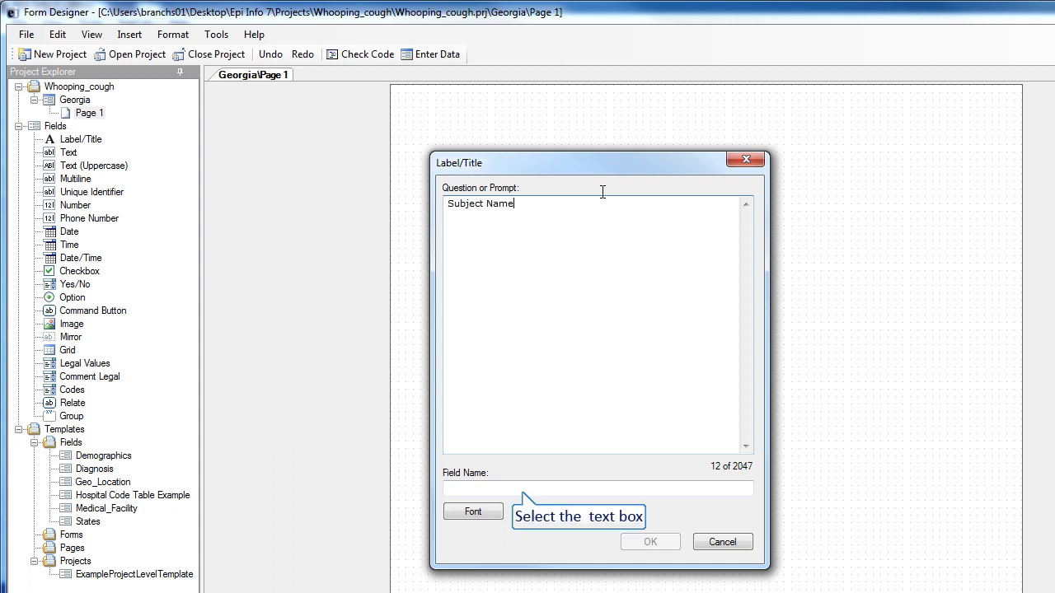
pyautogui.click(523, 490)
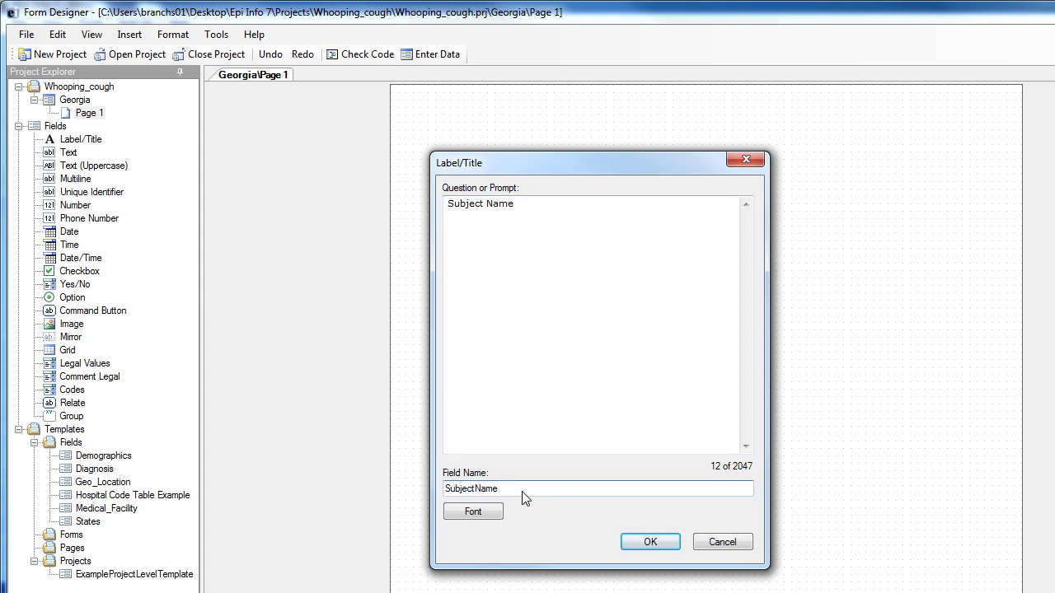
pyautogui.click(647, 538)
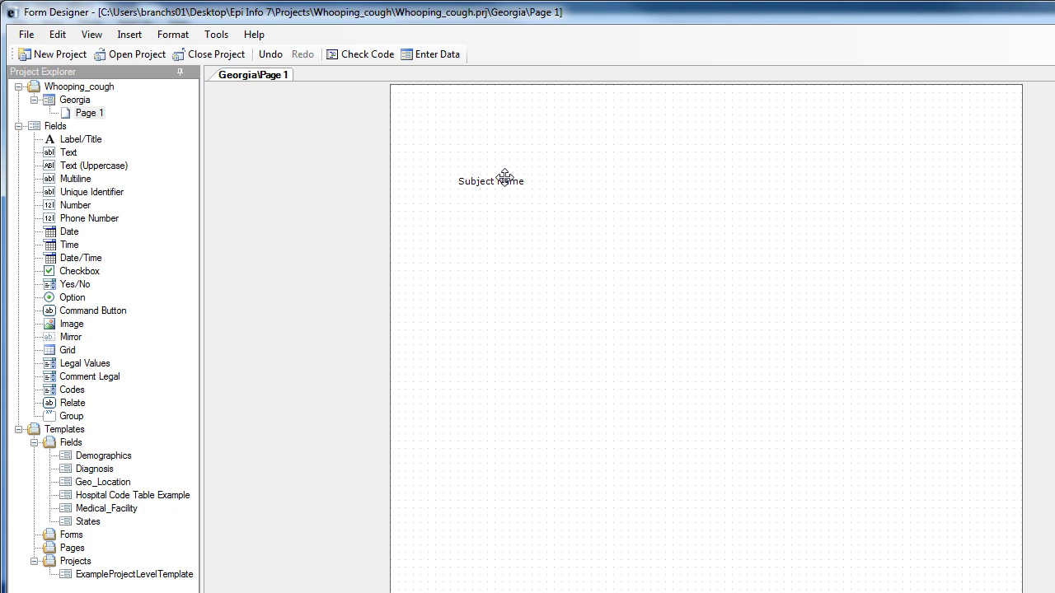
pyautogui.moveTo(504, 181); pyautogui.dragTo(719, 181)
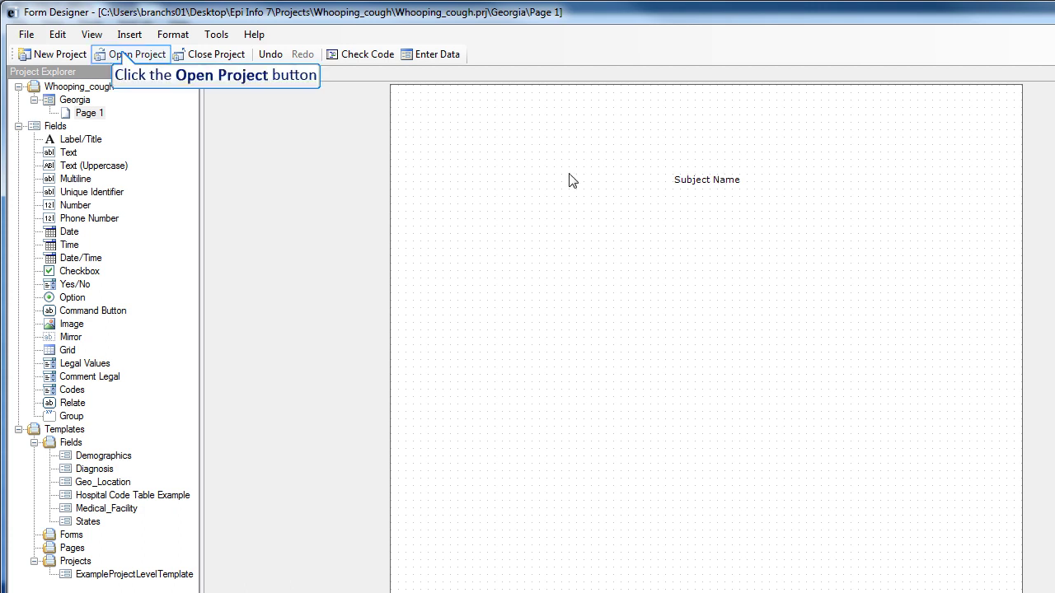
# Open EColi.prj from the EColi folder to show its FoodHistory questionnaire form
pyautogui.click(126, 55)
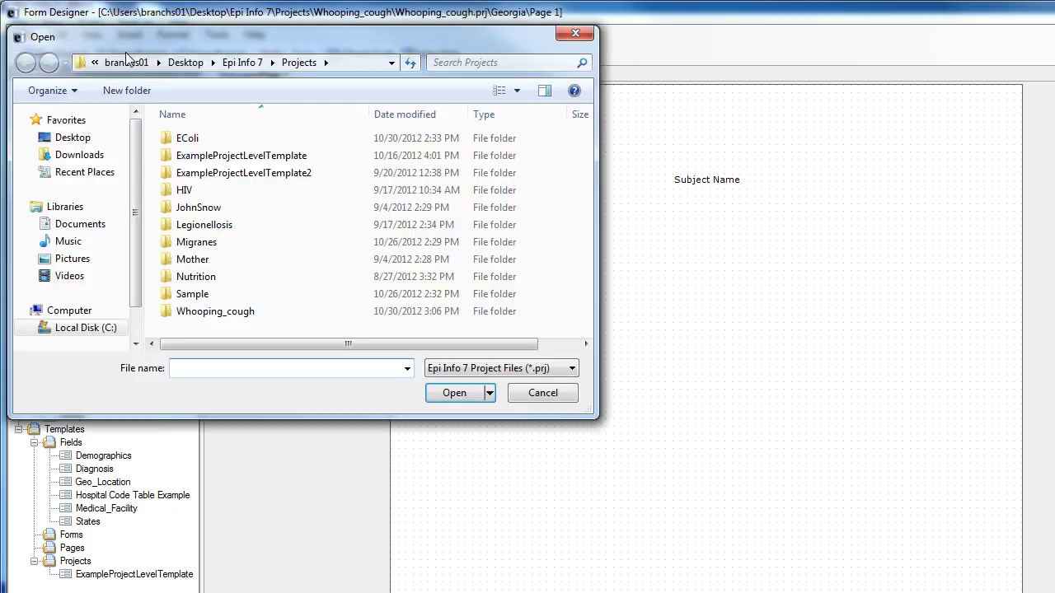
pyautogui.doubleClick(200, 138)
pyautogui.doubleClick(204, 139)
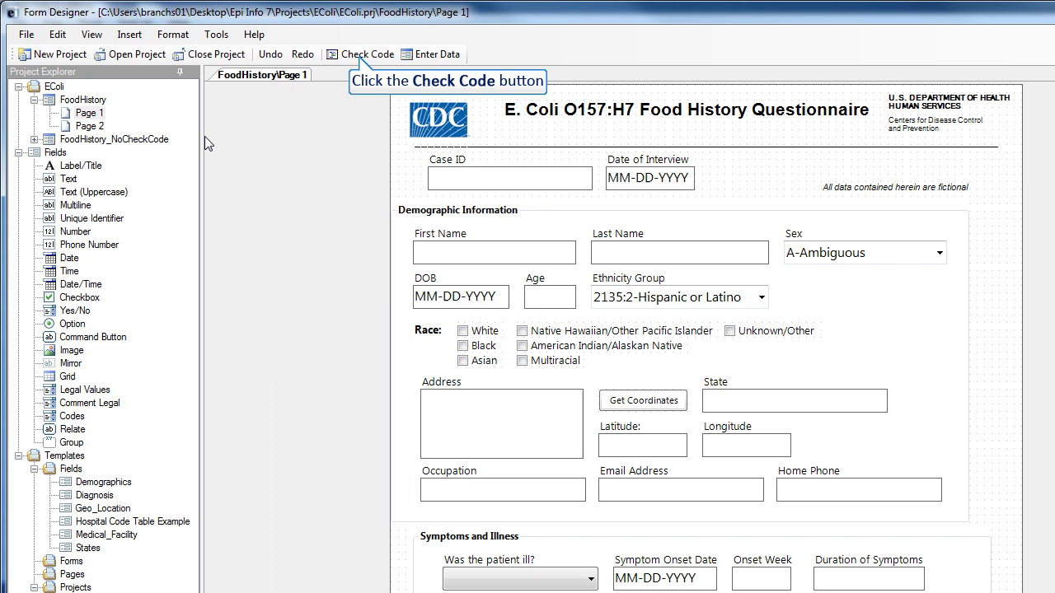
# Review the FoodHistory check code, close the Check Code Editor, and close the EColi project
pyautogui.click(360, 56)
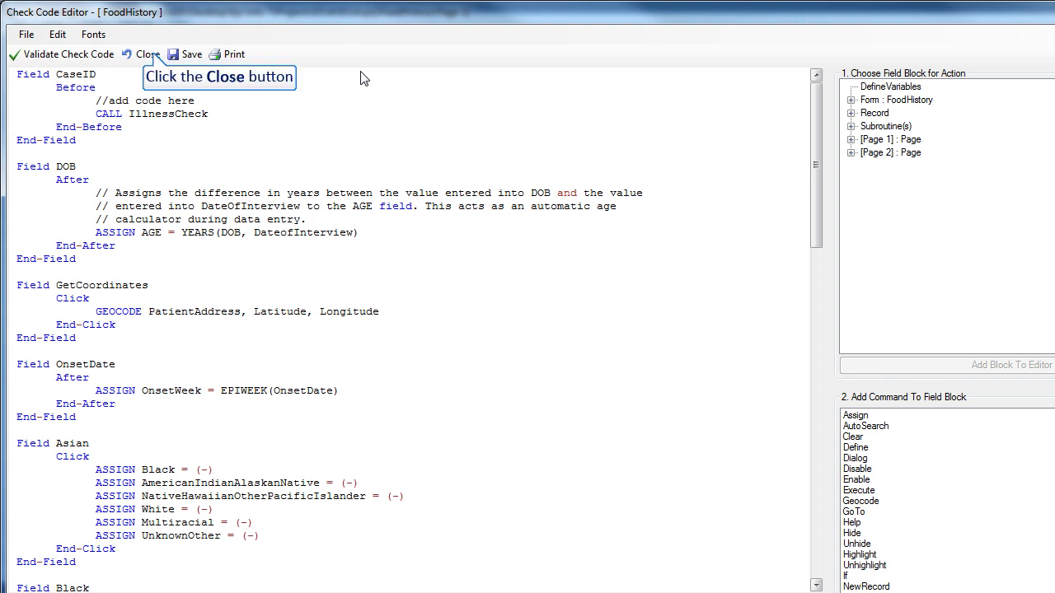
pyautogui.click(148, 55)
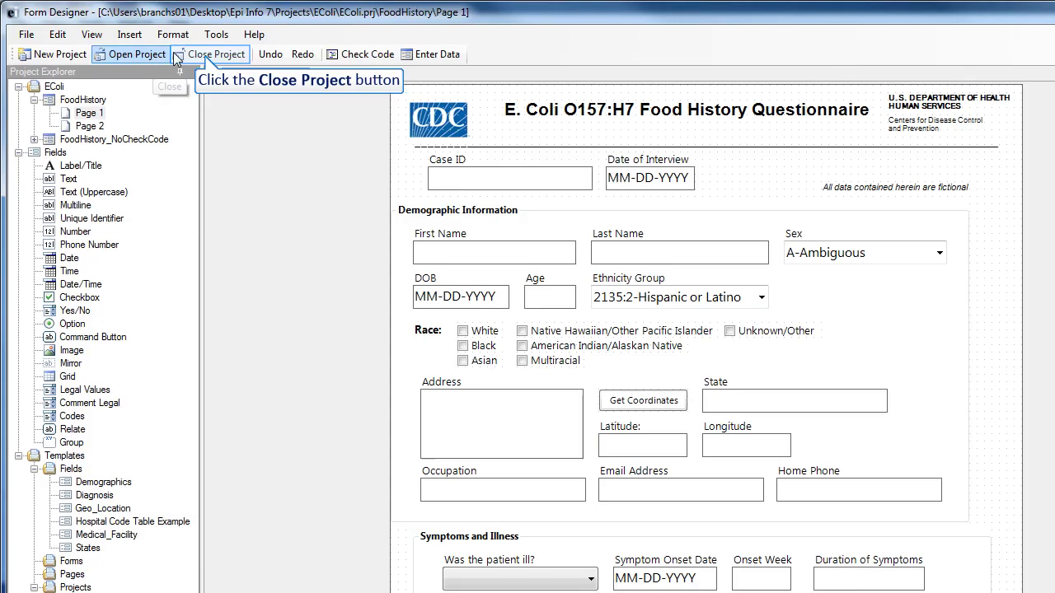
pyautogui.click(199, 54)
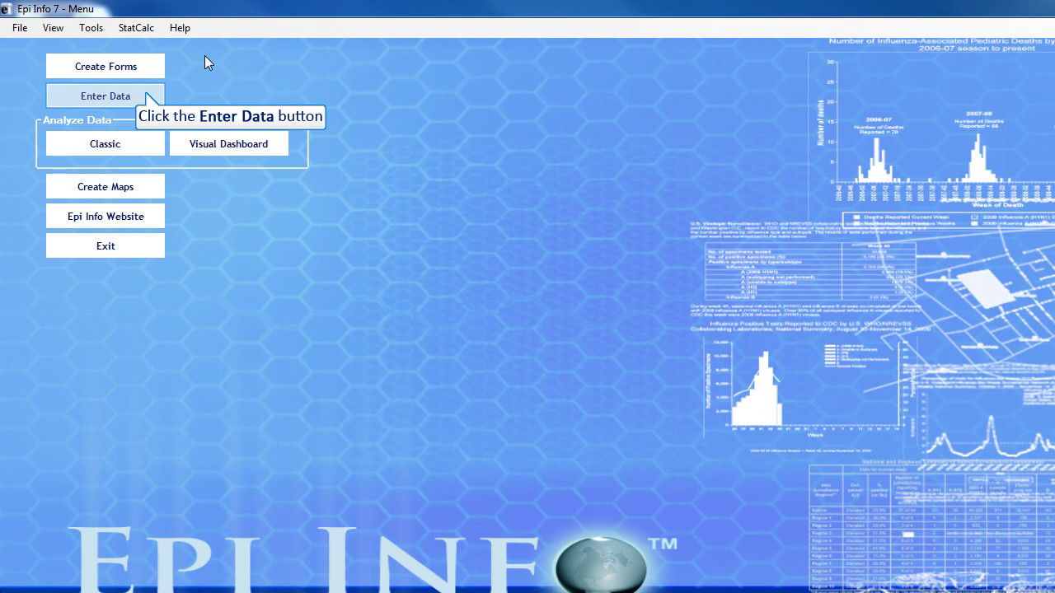
# Open the EColi project's FoodHistory form in Enter Data, showing record 1 of 359
pyautogui.click(145, 96)
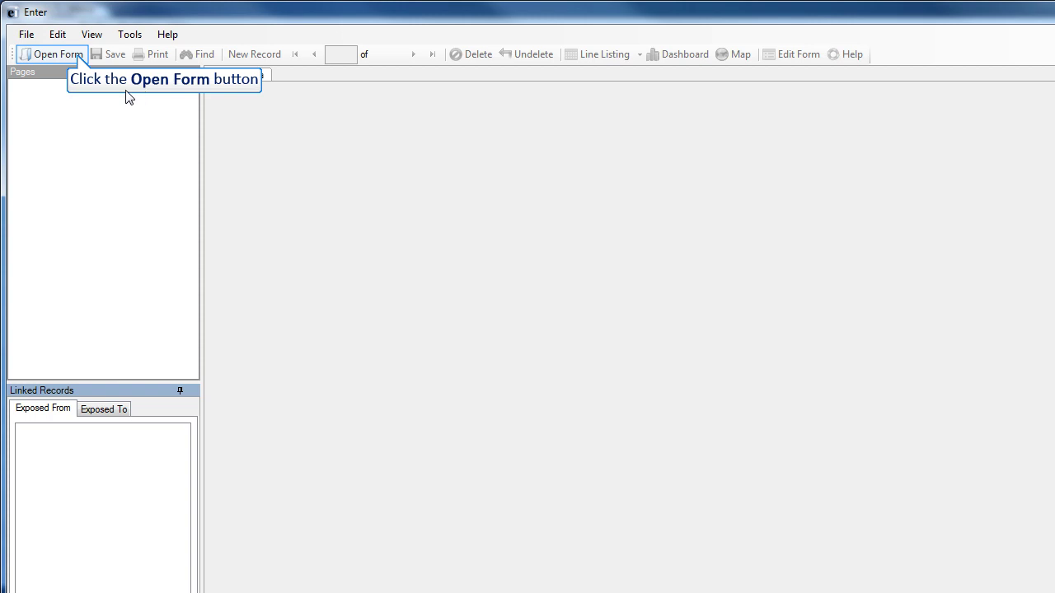
pyautogui.click(58, 54)
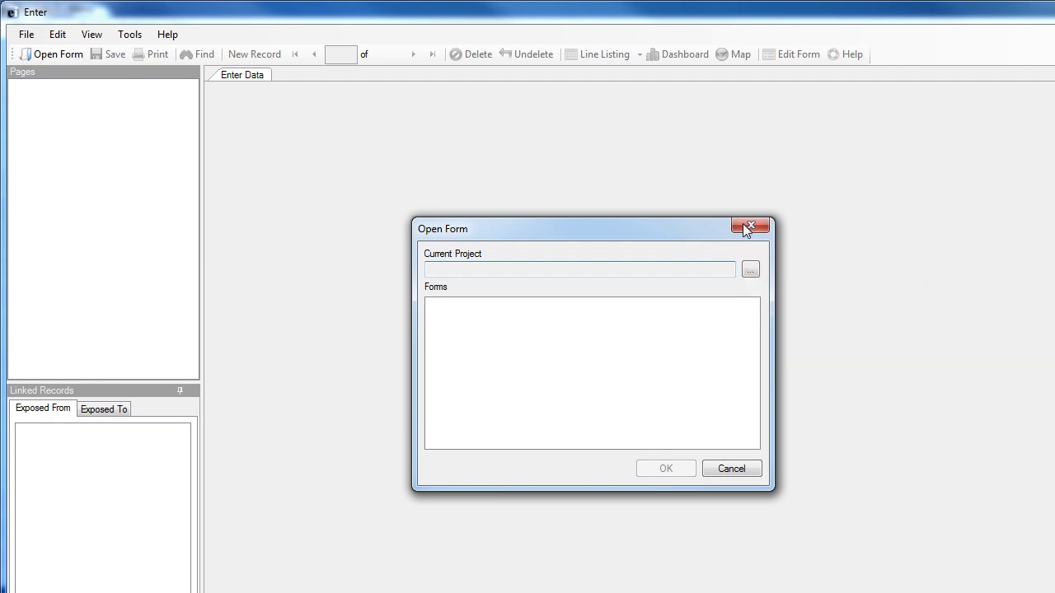
pyautogui.click(750, 271)
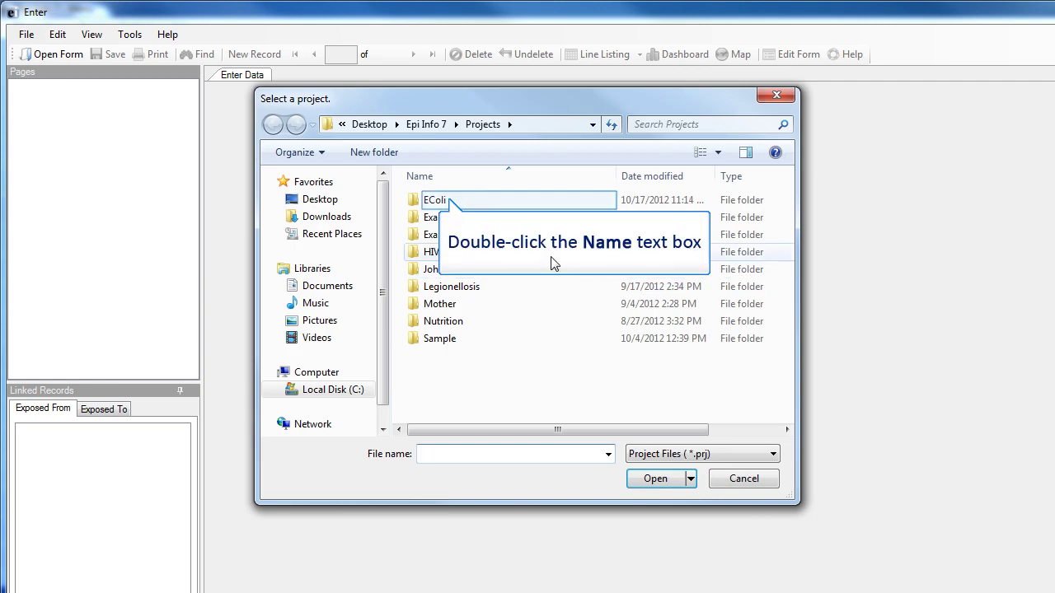
pyautogui.doubleClick(451, 202)
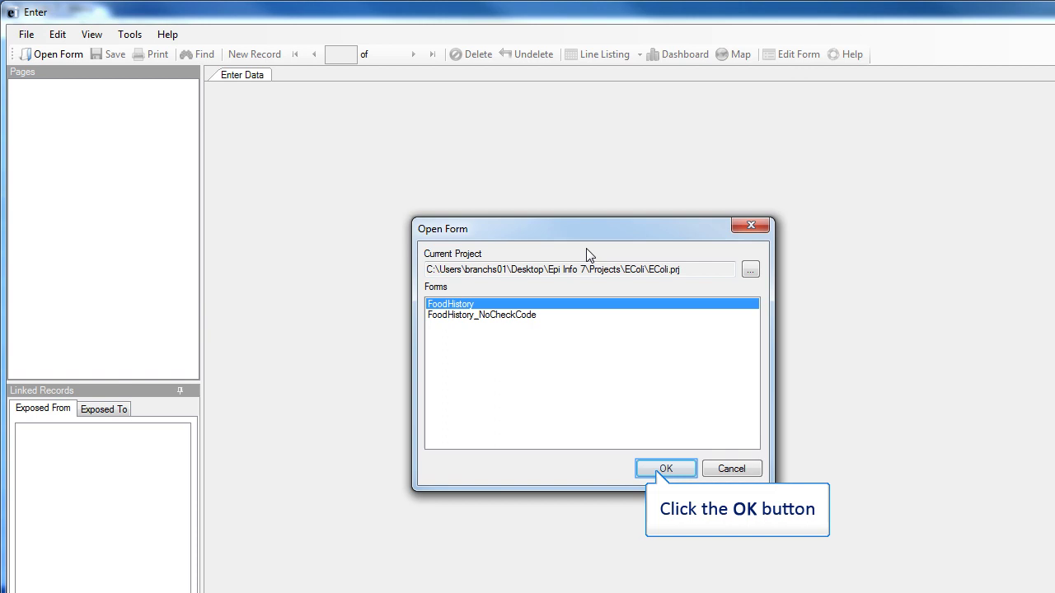
pyautogui.click(659, 469)
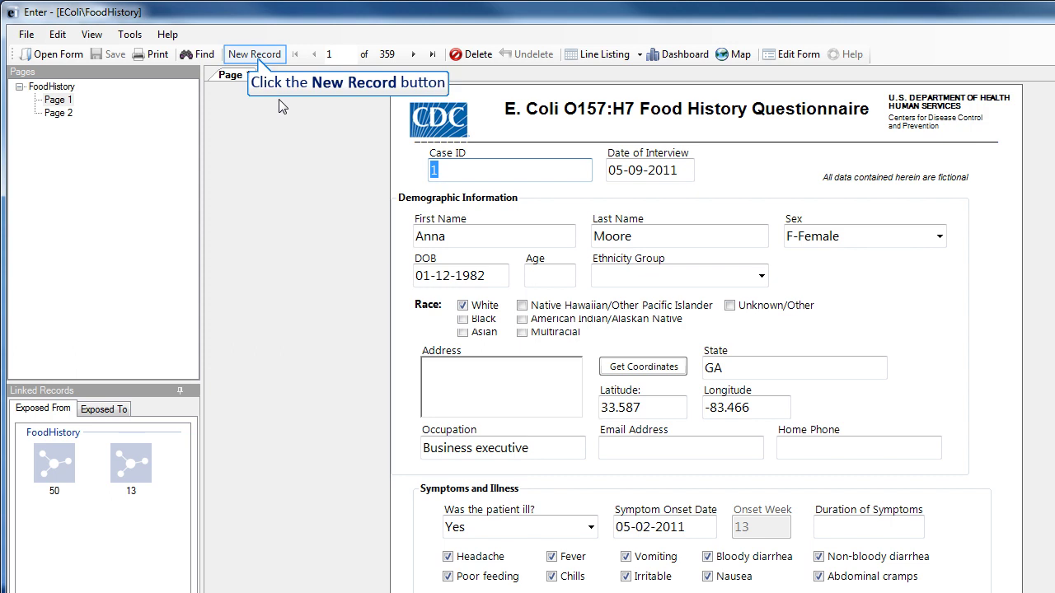
# Start a blank new FoodHistory record
pyautogui.click(255, 54)
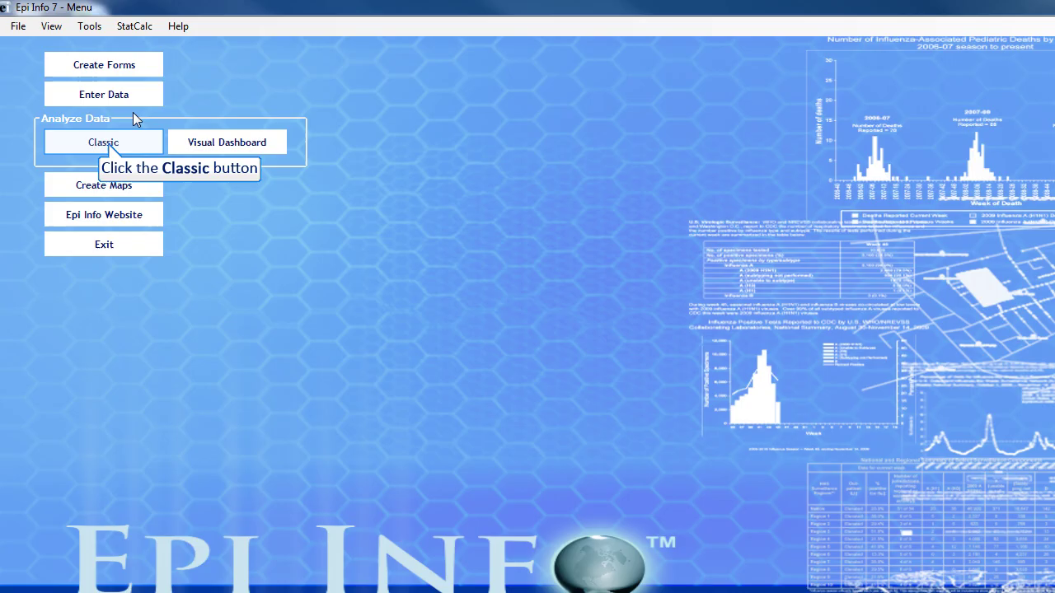
# In Classic Analysis, read the GeneralInformation$ sheet of CaseData.xlsx as an Excel 2007 Workbook
pyautogui.click(108, 142)
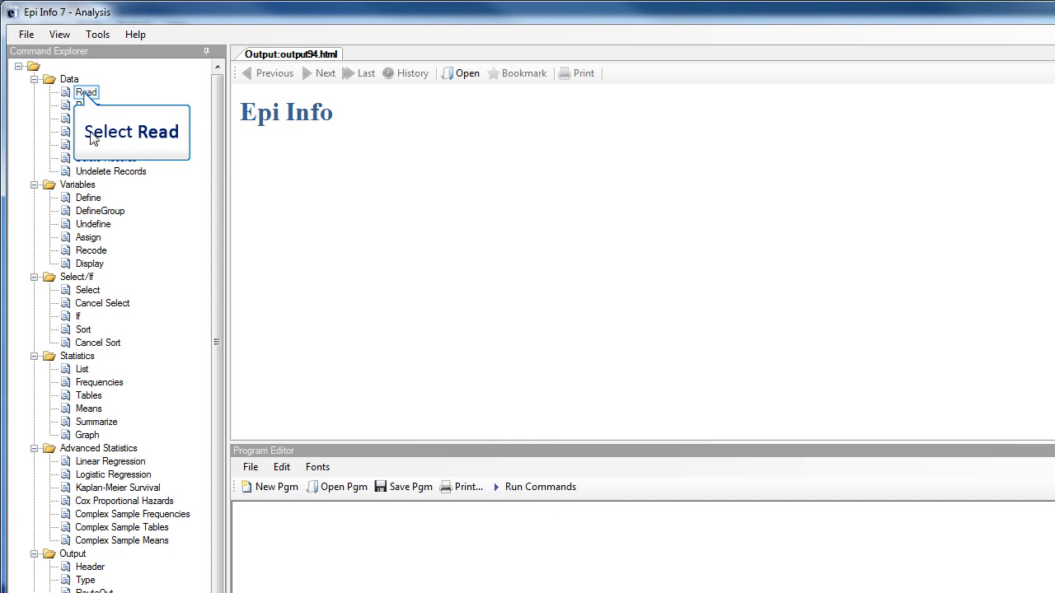
pyautogui.click(86, 93)
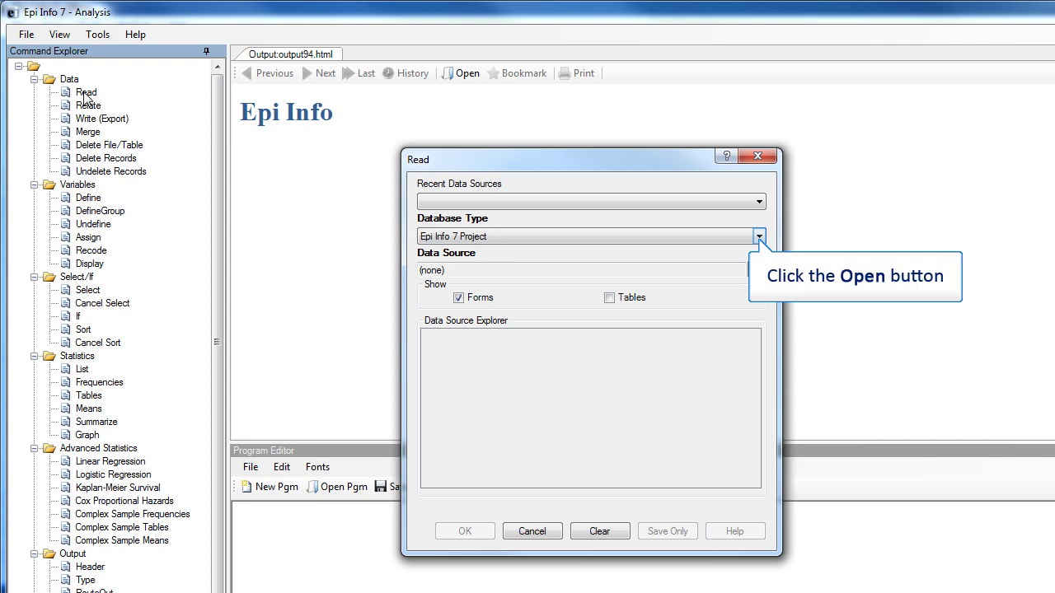
pyautogui.click(759, 238)
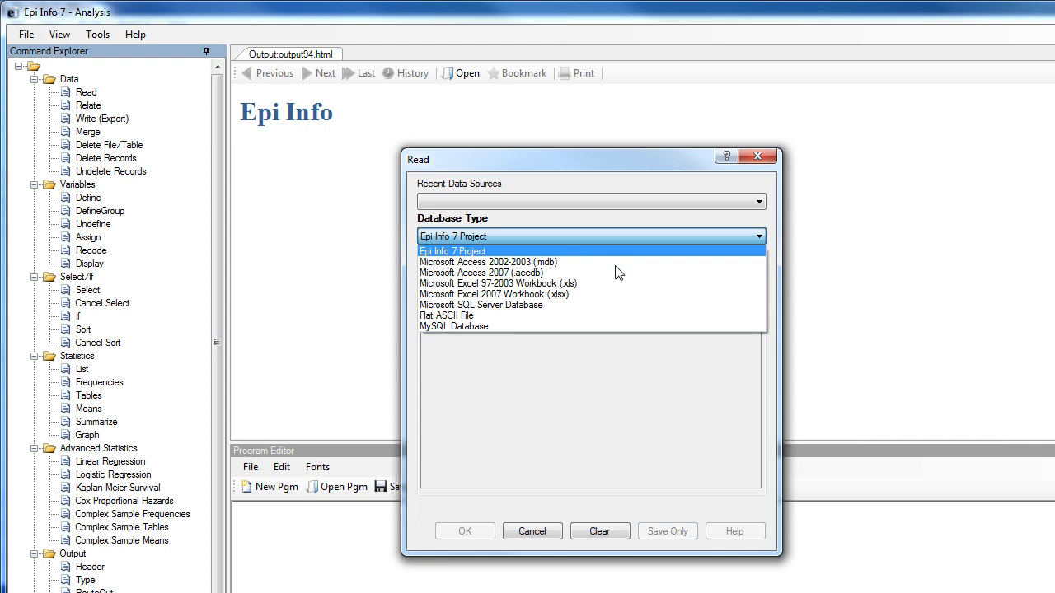
pyautogui.click(561, 295)
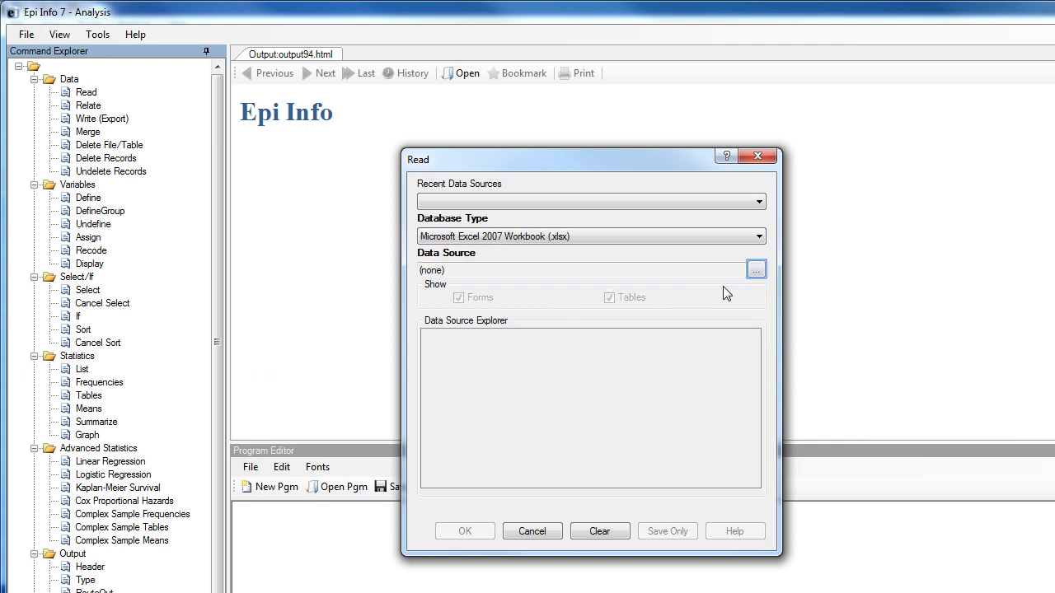
pyautogui.click(756, 272)
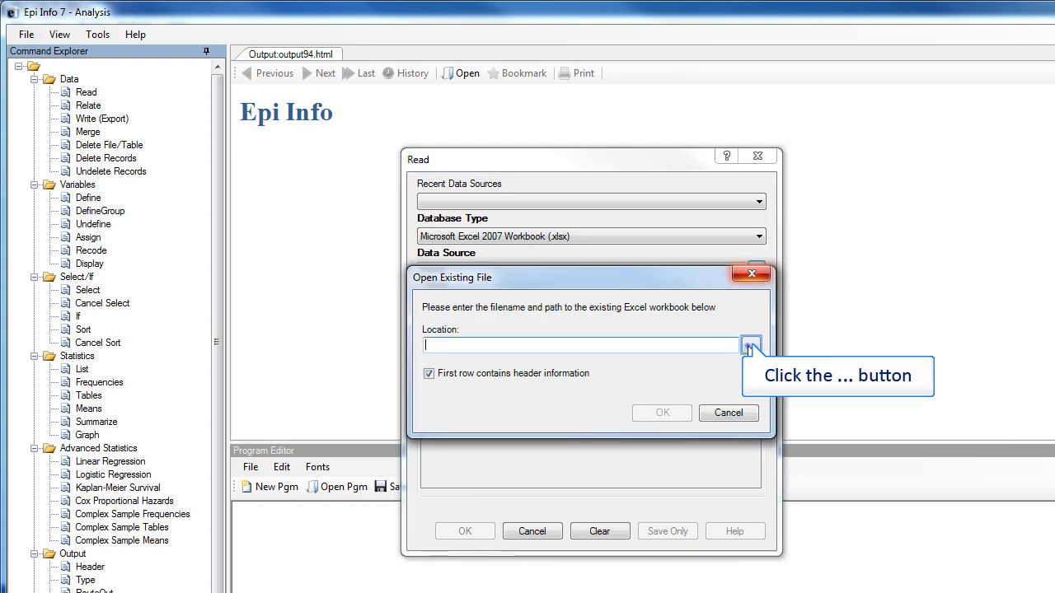
pyautogui.click(750, 345)
pyautogui.doubleClick(431, 309)
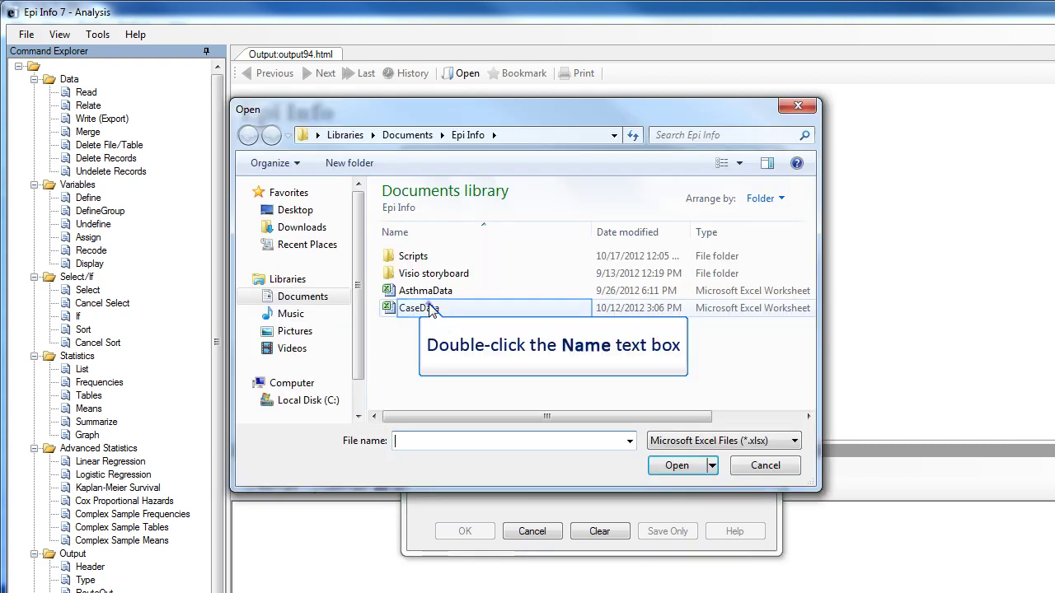
pyautogui.click(662, 411)
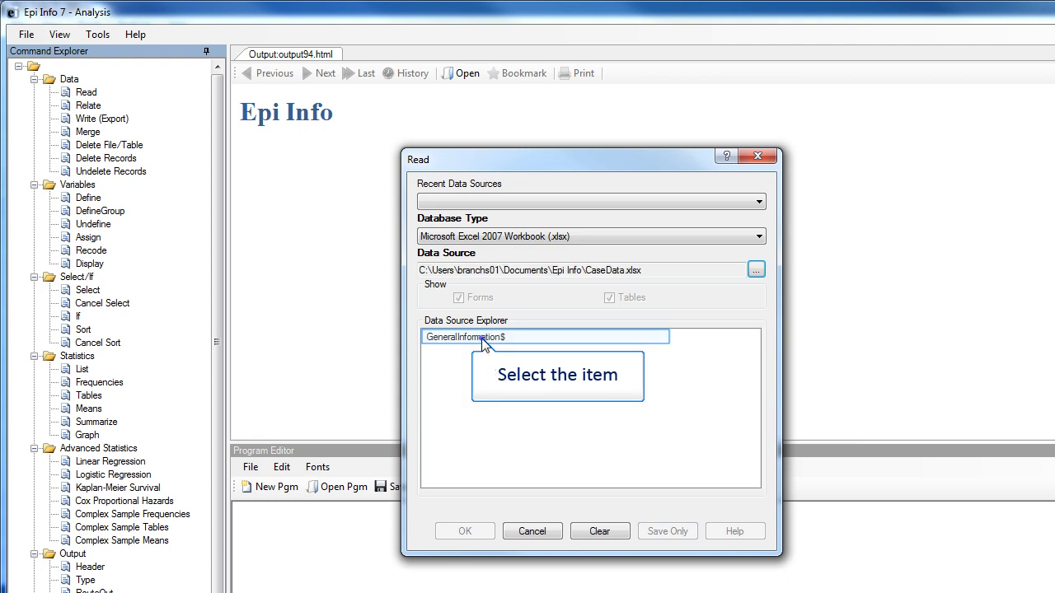
pyautogui.click(480, 338)
pyautogui.click(463, 531)
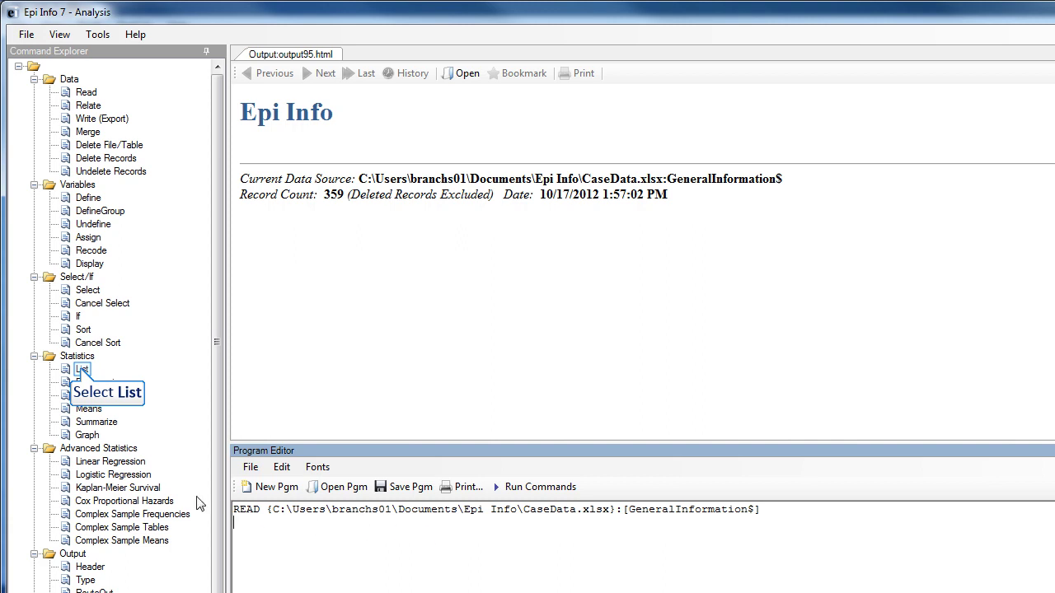
# List the loaded records in Grid display mode
pyautogui.click(82, 371)
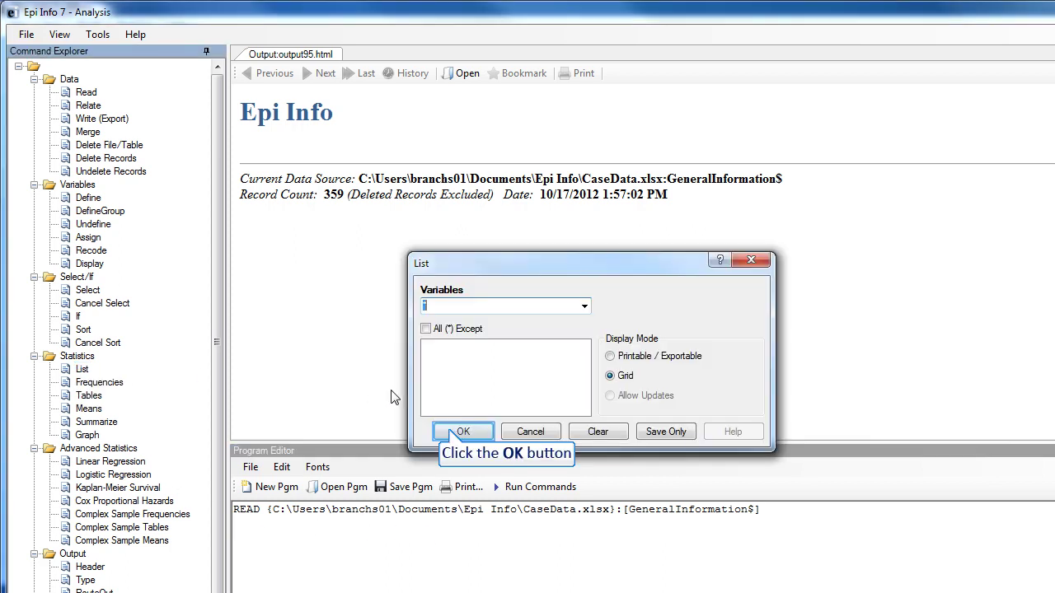
pyautogui.click(452, 434)
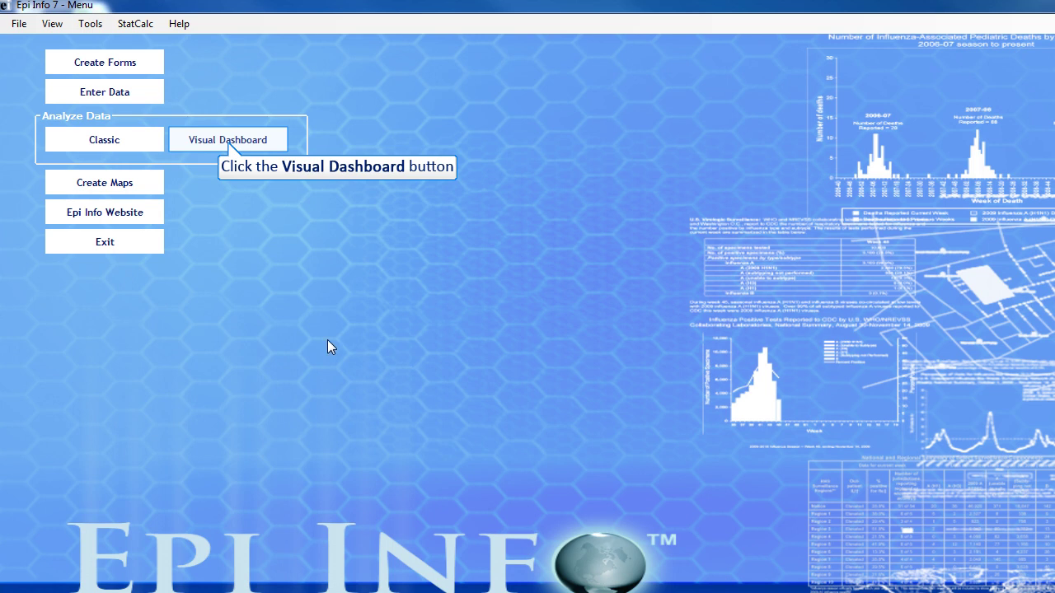
# Open the Visual Dashboard and pick CaseData.xlsx's GeneralInformation$ sheet (Excel 2007 Workbook) as data source
pyautogui.click(228, 141)
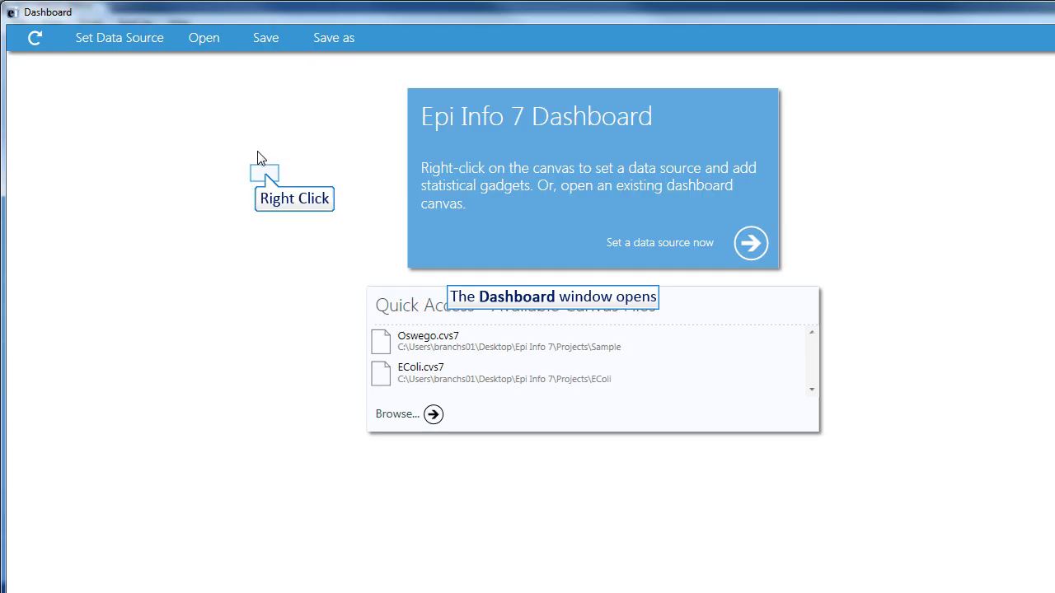
pyautogui.rightClick(265, 173)
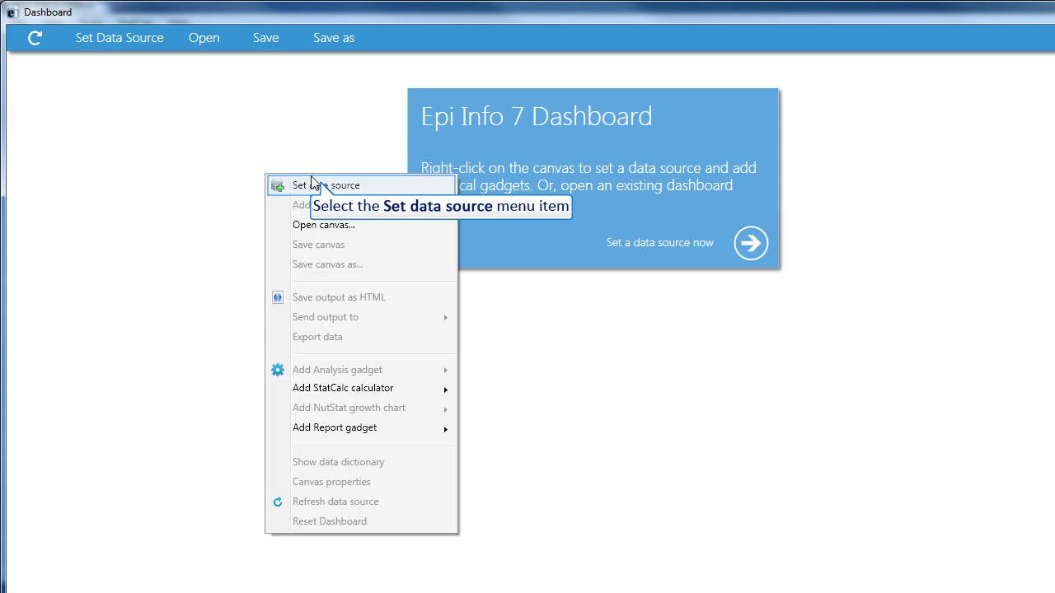
pyautogui.click(321, 186)
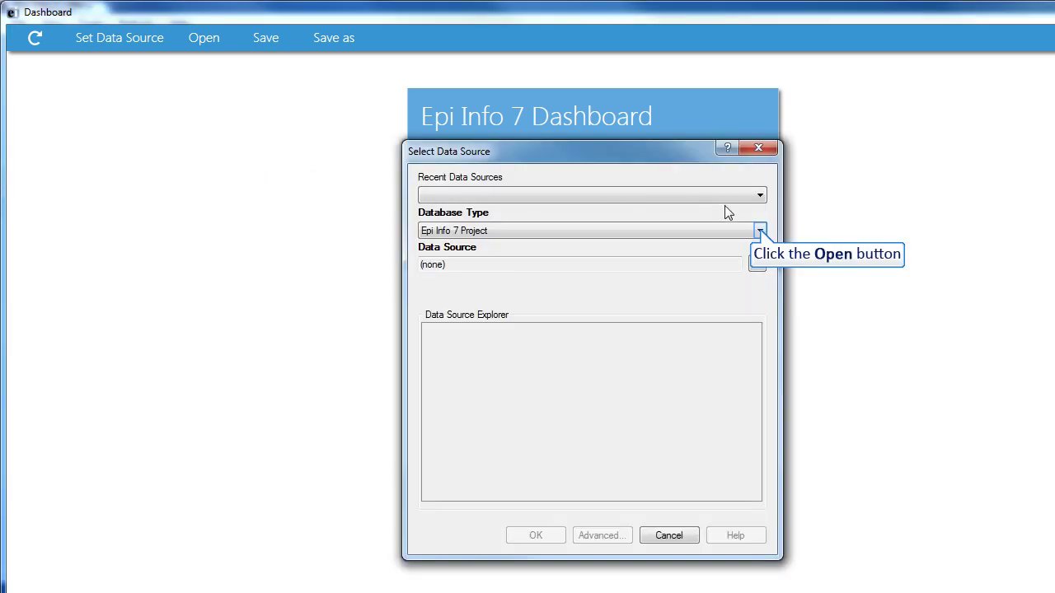
pyautogui.click(760, 232)
pyautogui.click(698, 297)
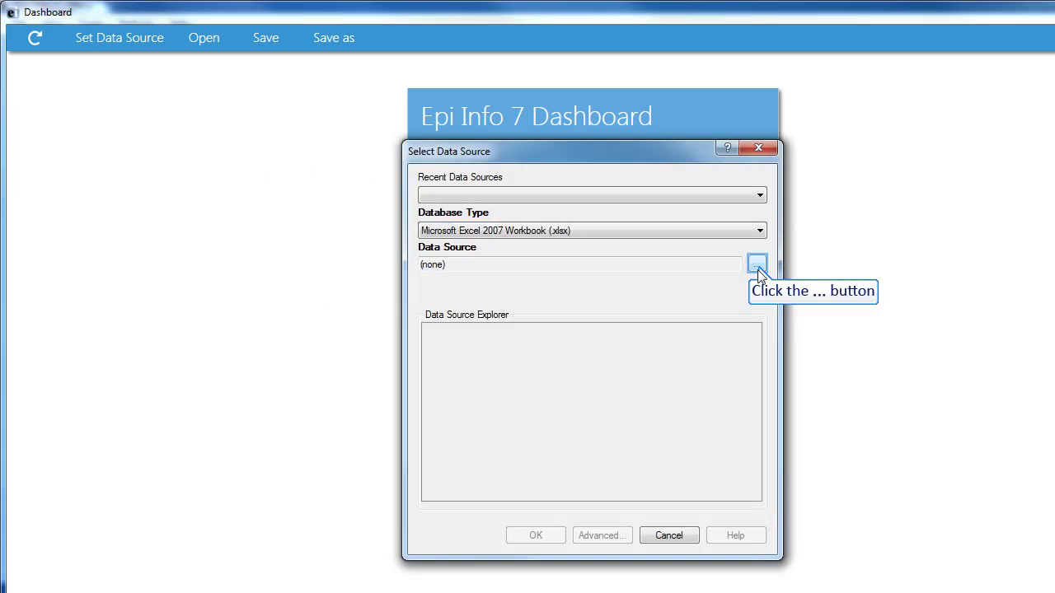
pyautogui.click(756, 265)
pyautogui.click(749, 337)
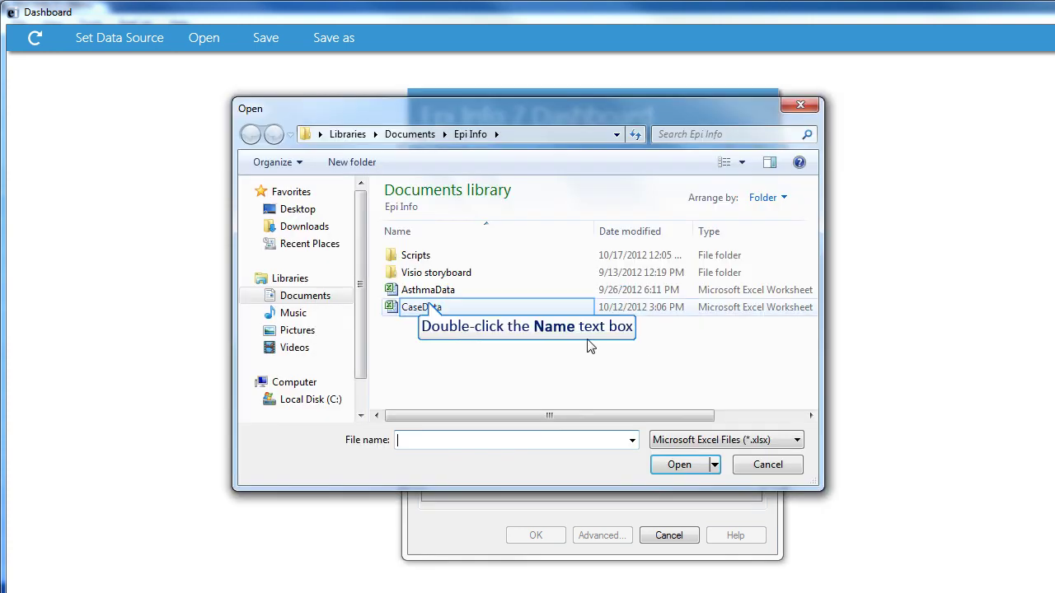
pyautogui.doubleClick(429, 307)
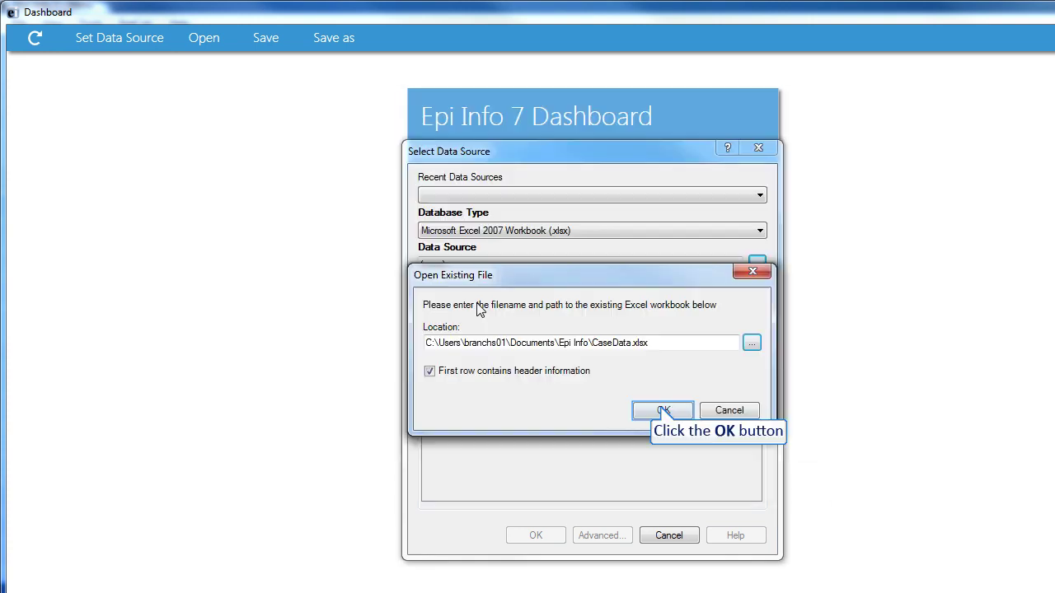
pyautogui.click(662, 412)
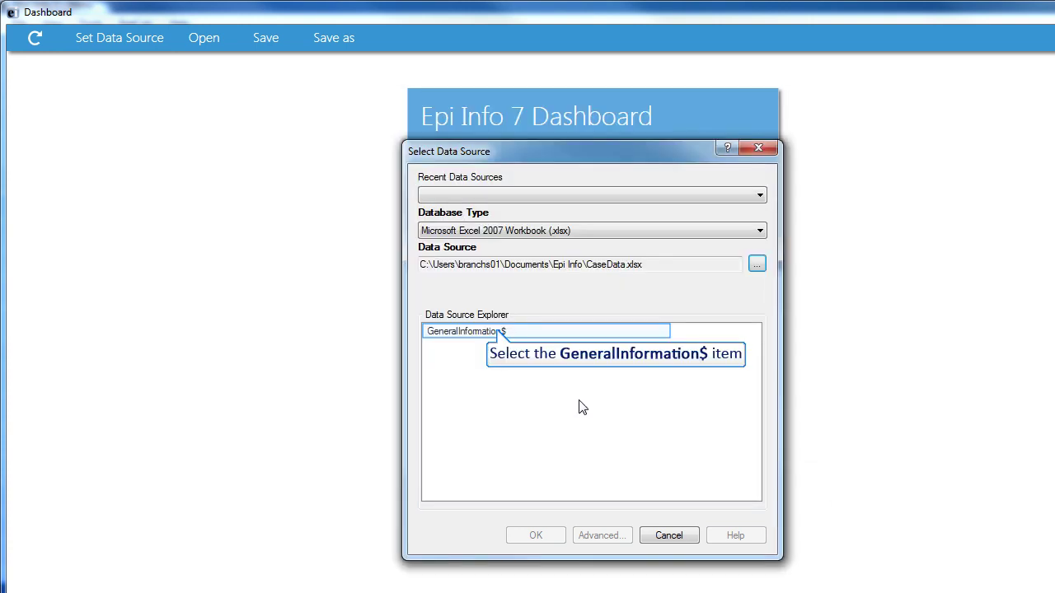
pyautogui.click(498, 332)
# Load the sheet and add a Frequency gadget of City, moved up with its properties hidden
pyautogui.click(535, 536)
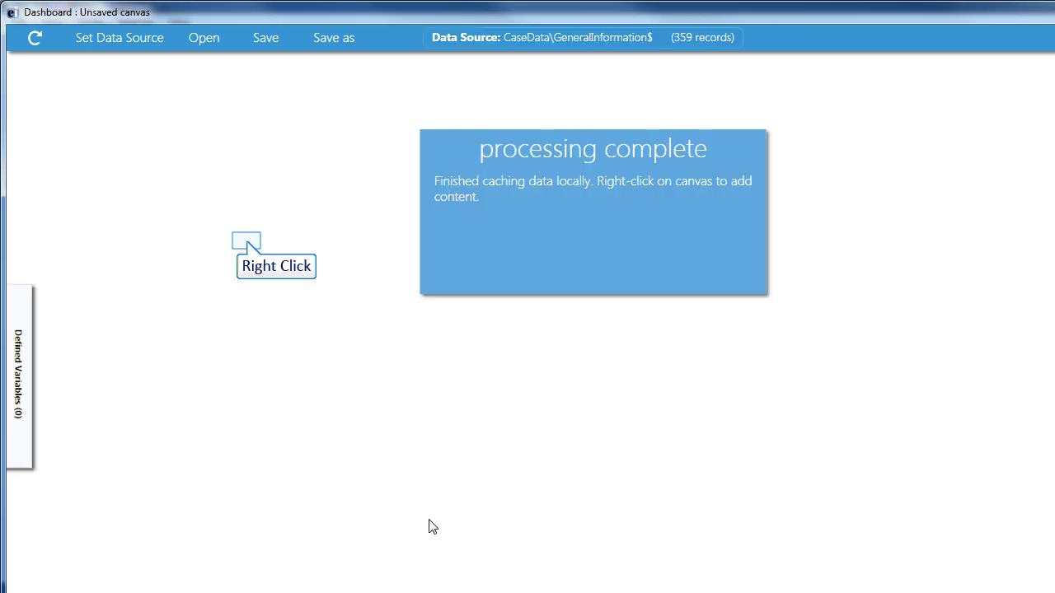
pyautogui.rightClick(247, 244)
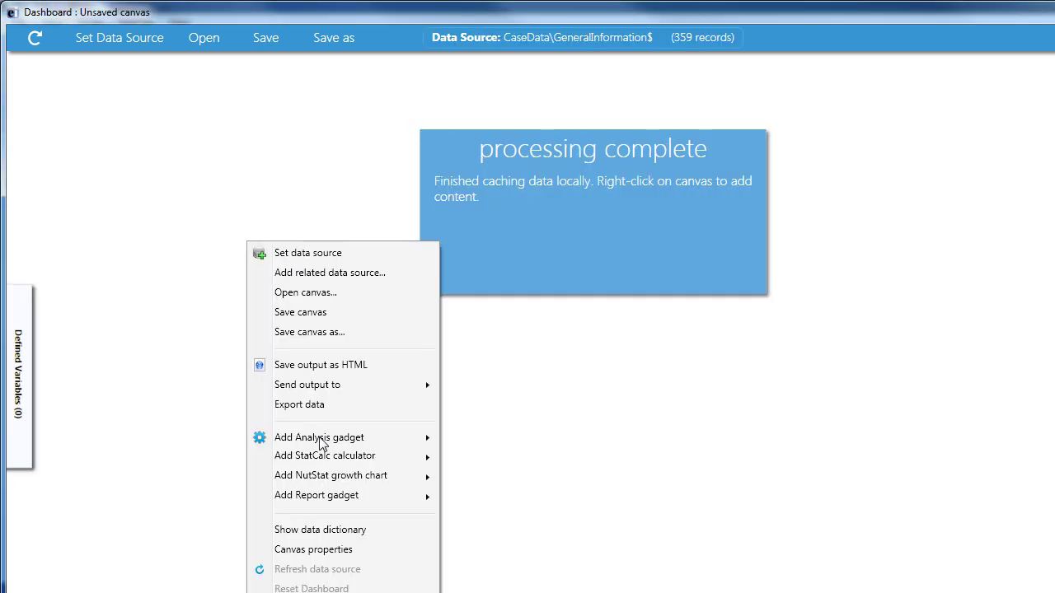
pyautogui.moveTo(320, 444)
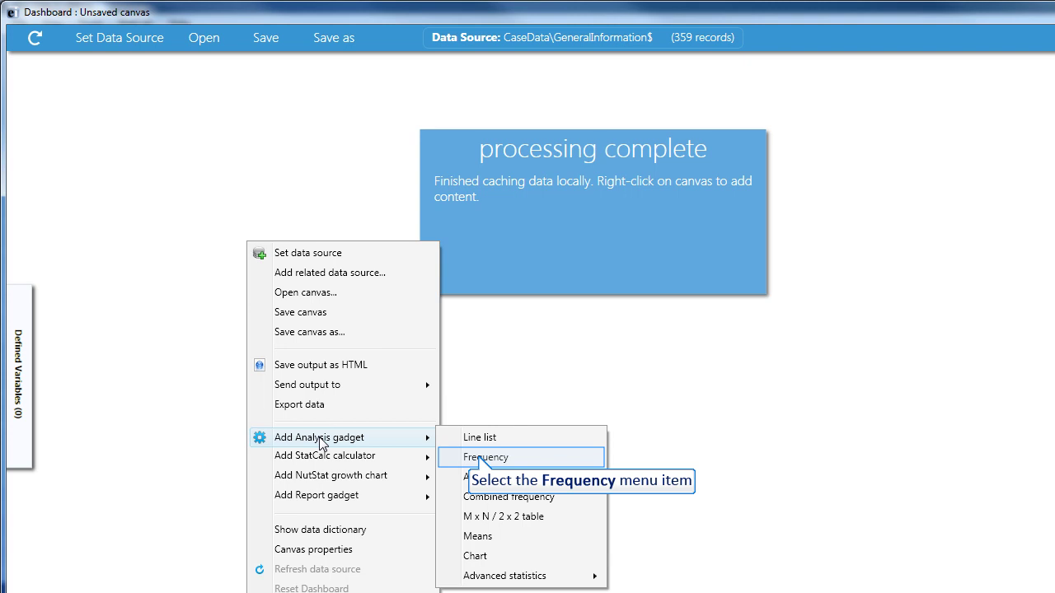
pyautogui.click(481, 459)
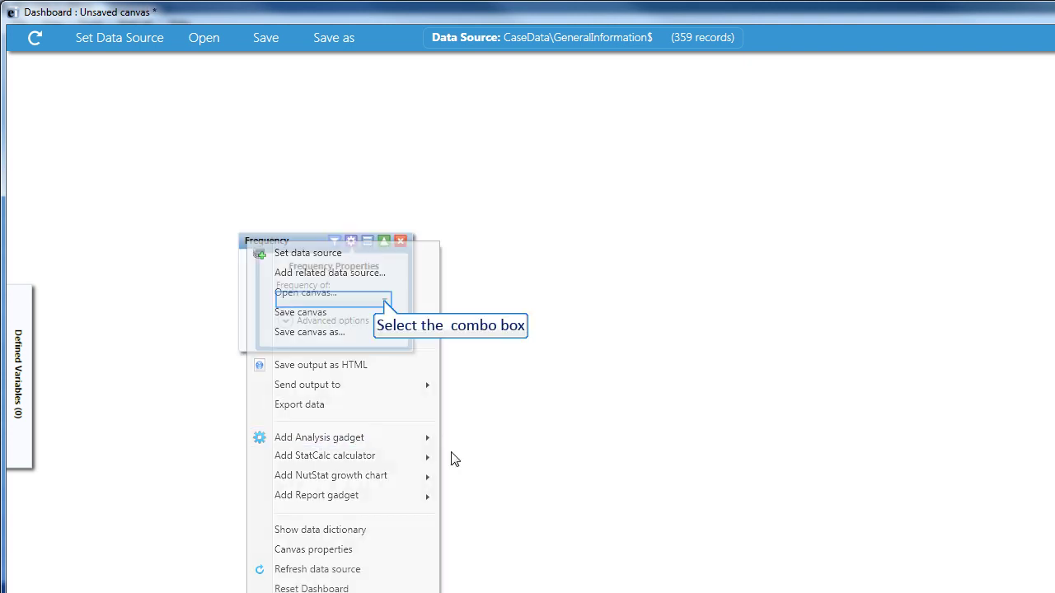
pyautogui.click(384, 307)
pyautogui.click(354, 437)
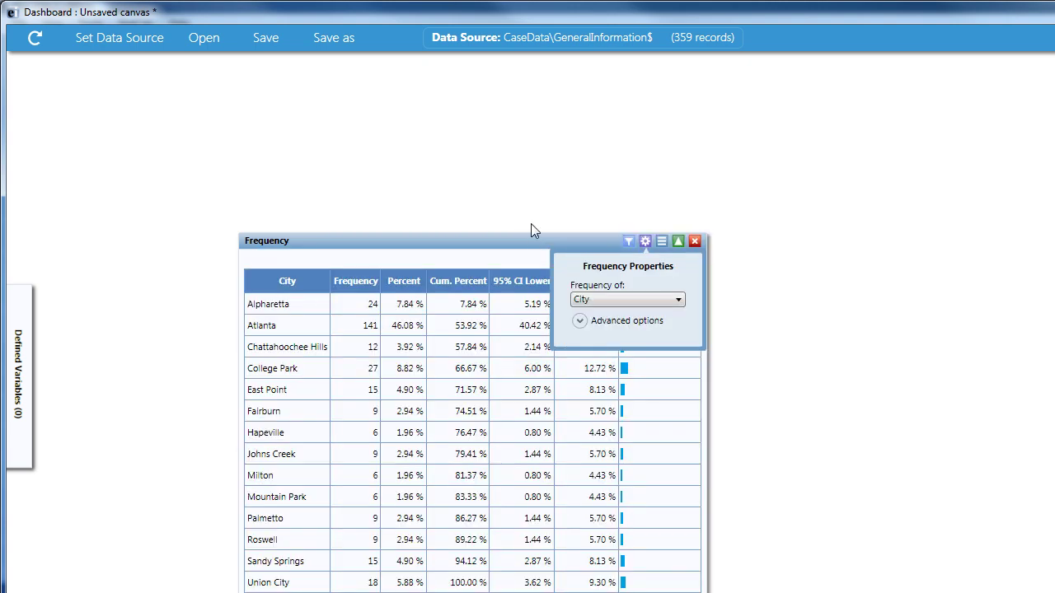
pyautogui.moveTo(533, 240); pyautogui.dragTo(540, 134)
pyautogui.click(651, 133)
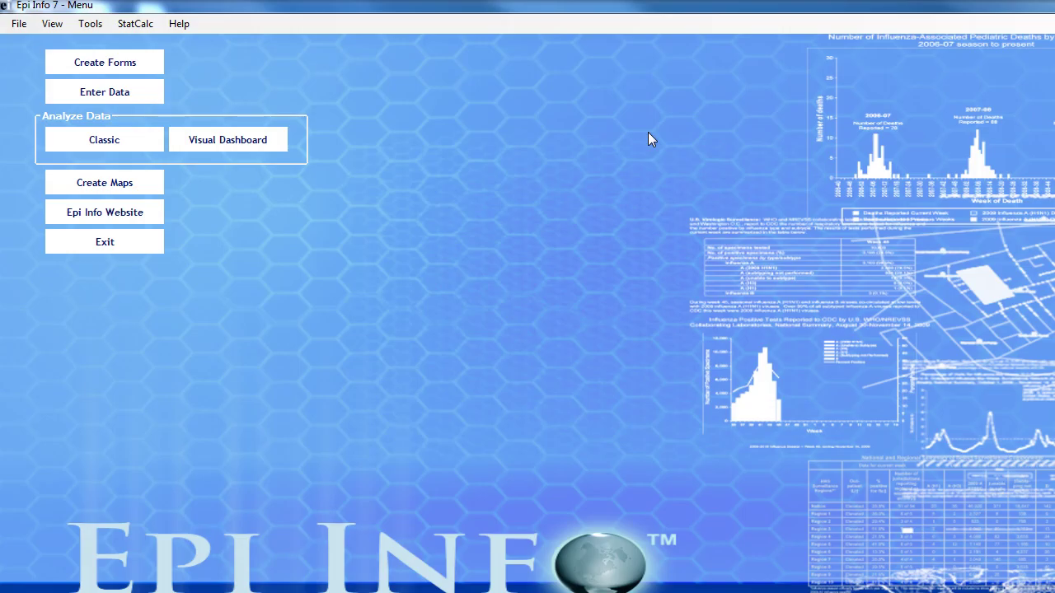
# Launch Create Maps to show the satellite world map in the Maps module
pyautogui.click(134, 183)
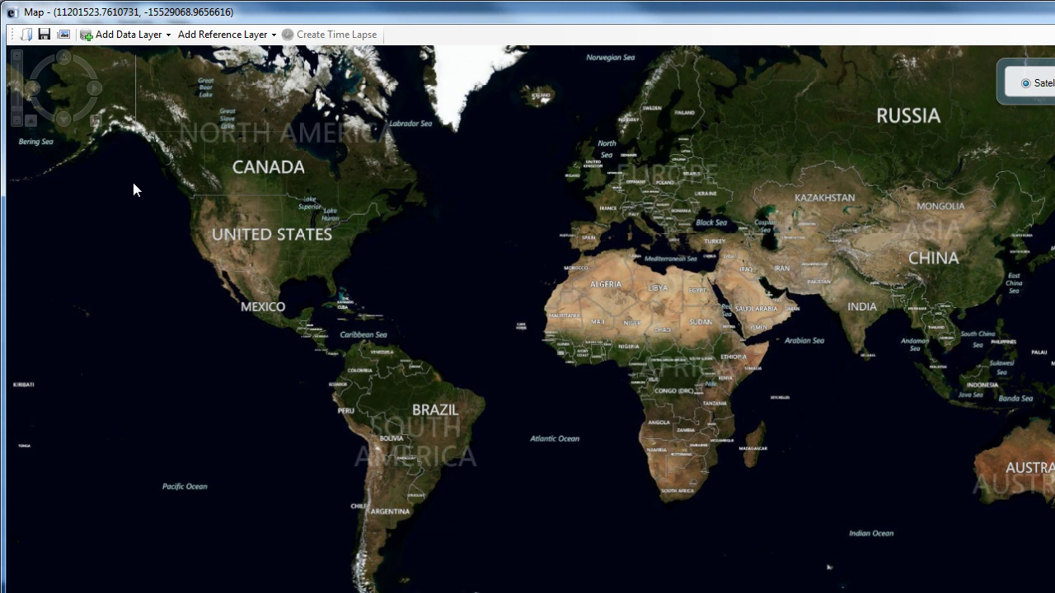
# Browse the Add Data Layer types and the Add Reference Layer source options
pyautogui.click(137, 39)
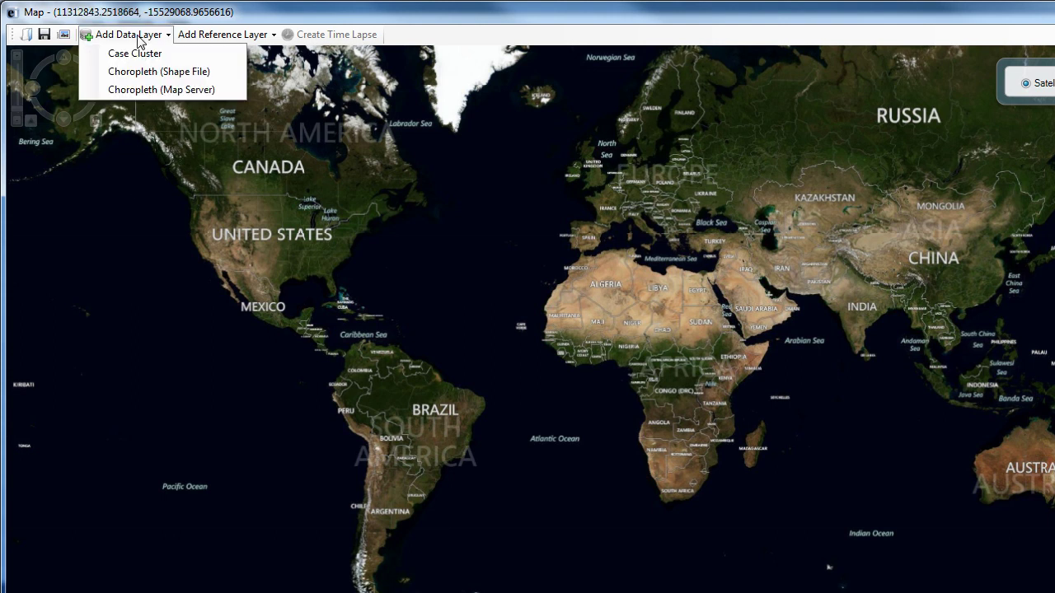
pyautogui.click(212, 39)
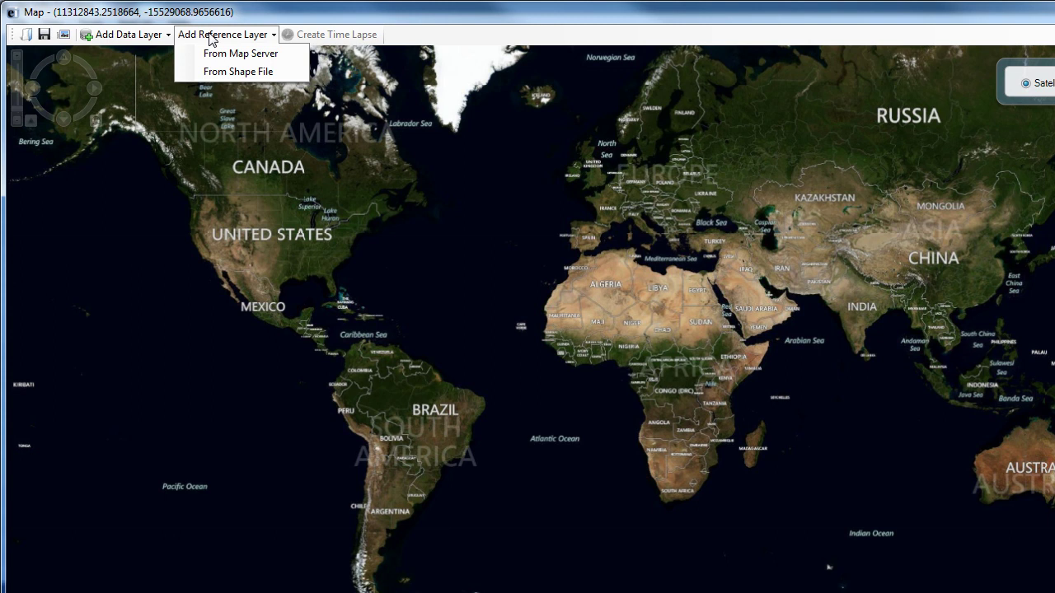